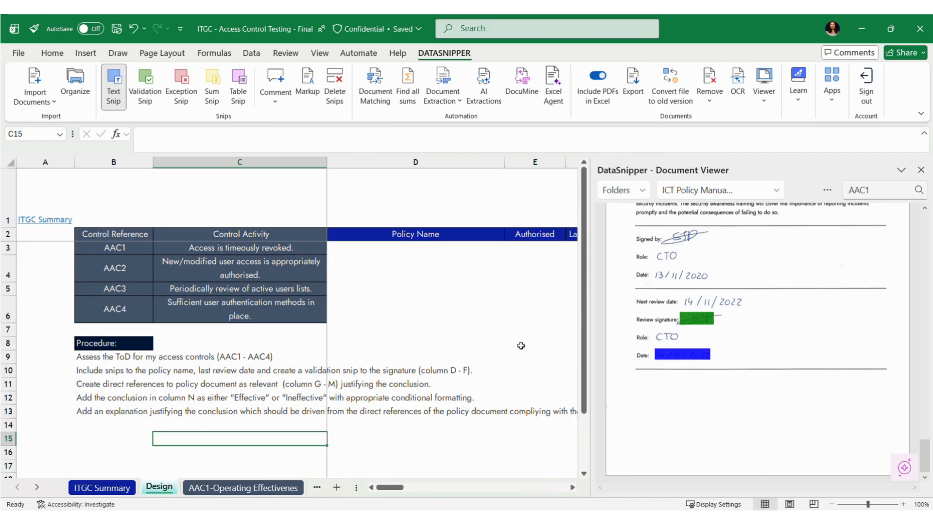
Look through the list of imported documents in the document viewer.
left_click(701, 194)
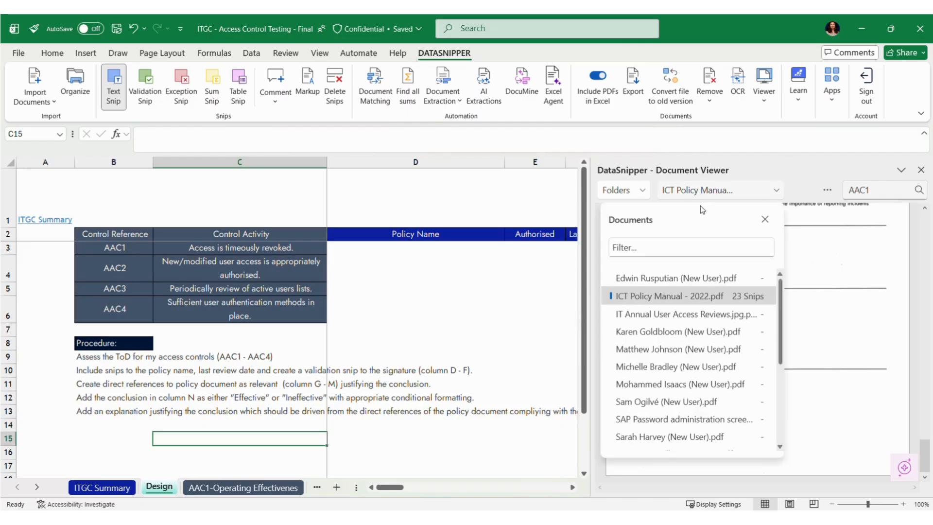
scroll(690, 314, "down", 3)
scroll(688, 351, "up", 3)
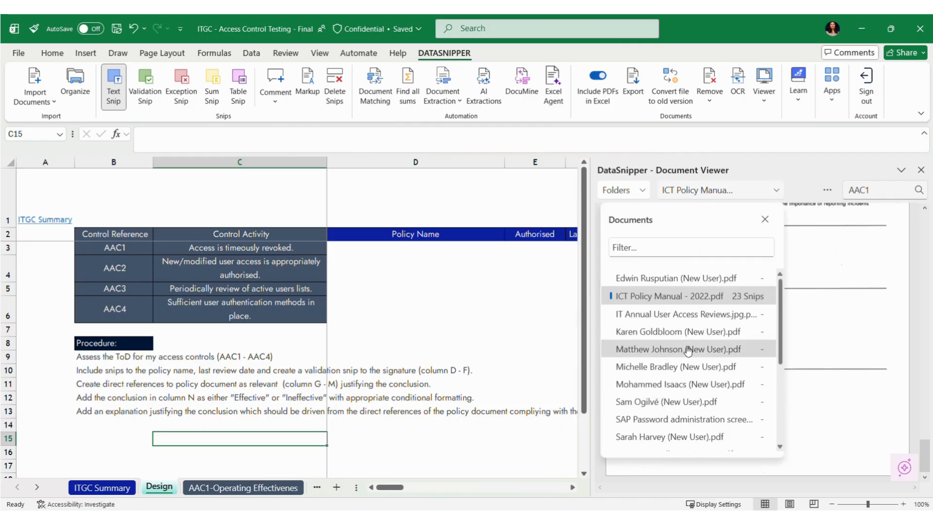
left_click(504, 301)
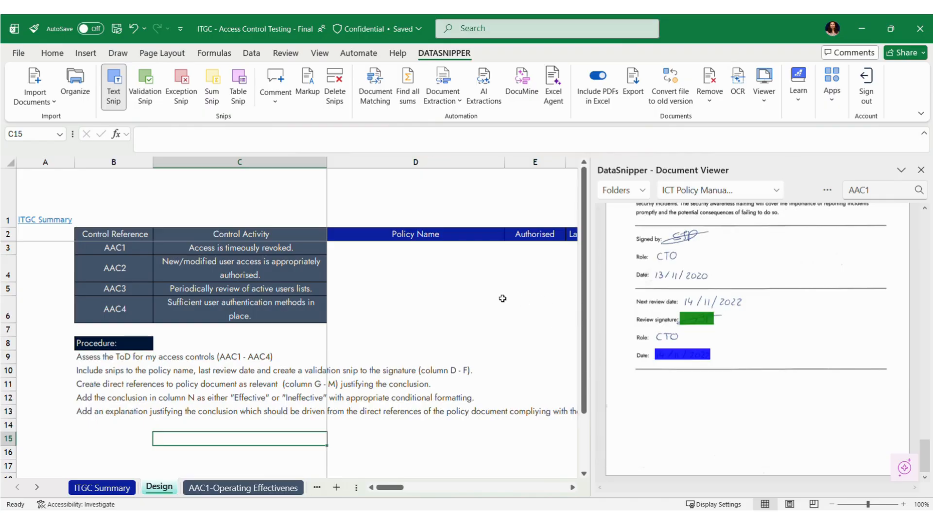
Open the Excel Agent, close the document viewer, and send the agent the request "Read the procedure and run".
left_click(554, 110)
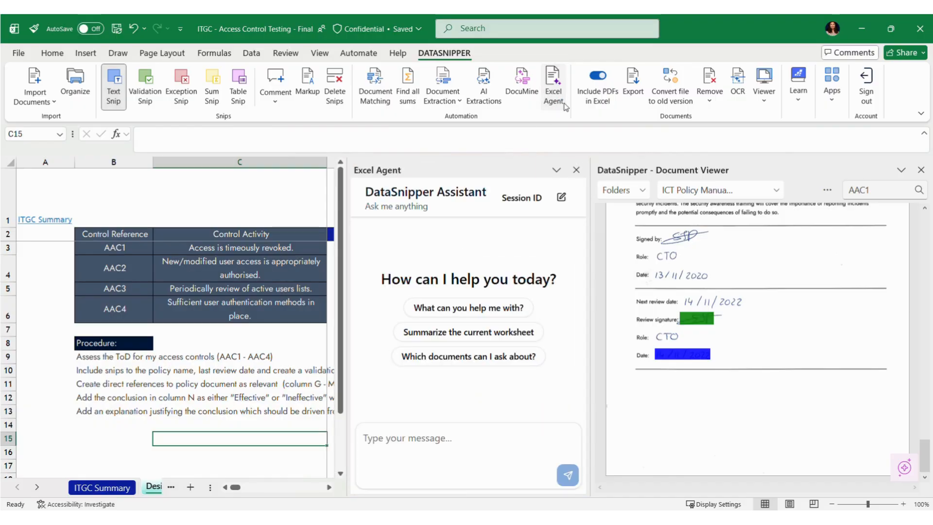
left_click(921, 170)
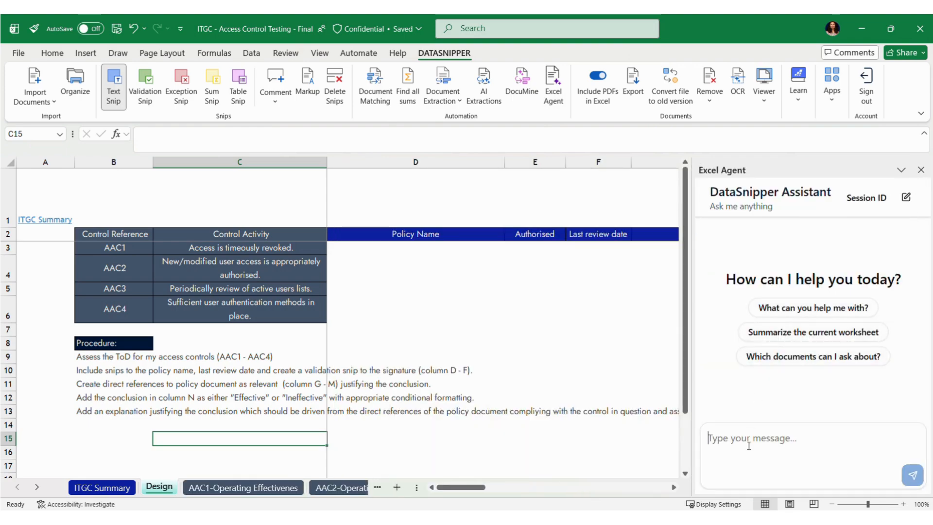
type("Read the procedure and run")
key("Return")
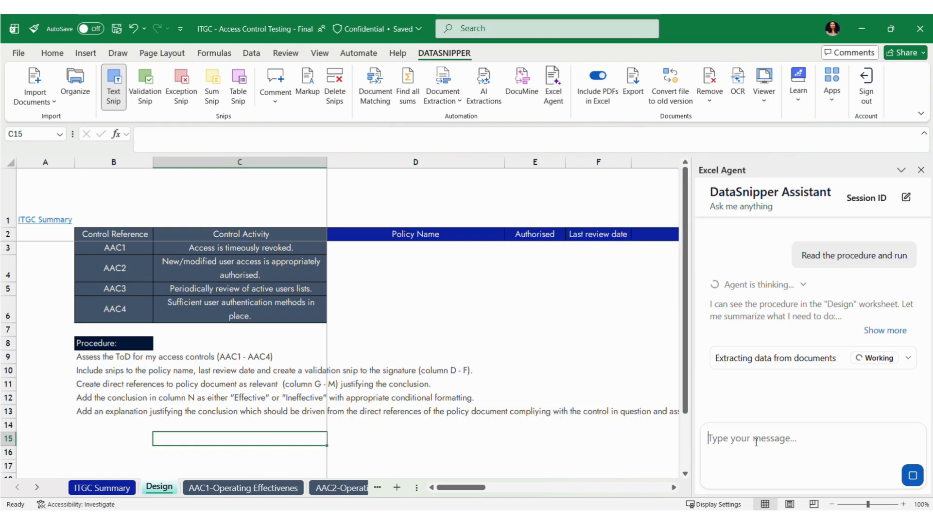
Compare the procedure in B9:B13 with the agent's extracted policy information and its proposed output layout for the Design sheet.
left_click_drag(98, 357, 96, 410)
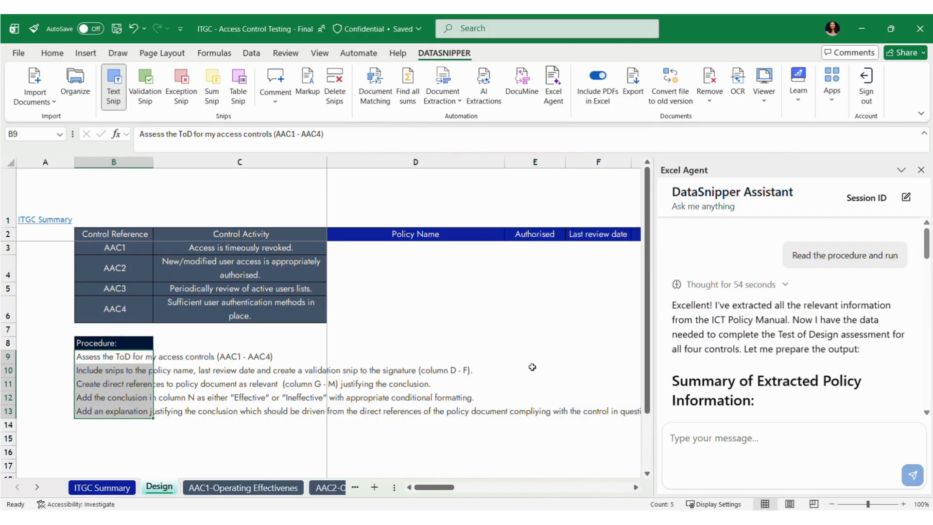
scroll(739, 358, "down", 3)
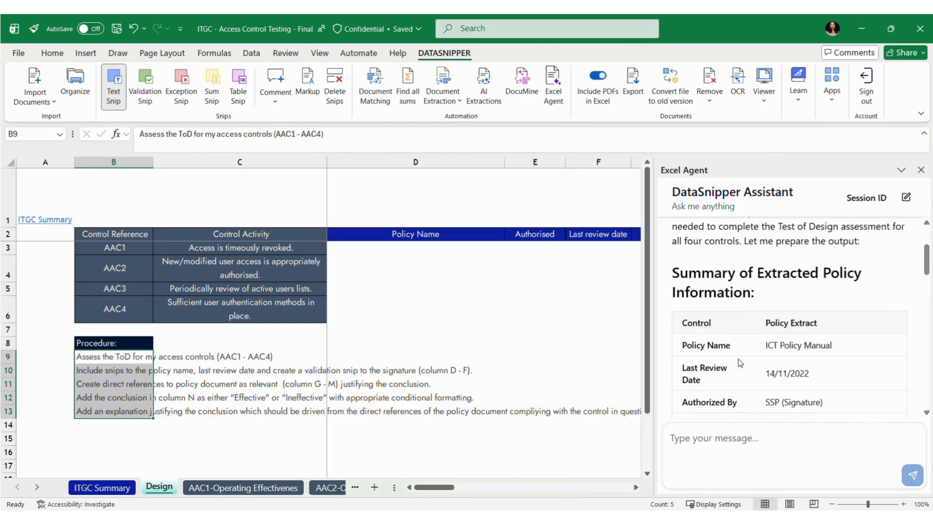
scroll(771, 334, "down", 3)
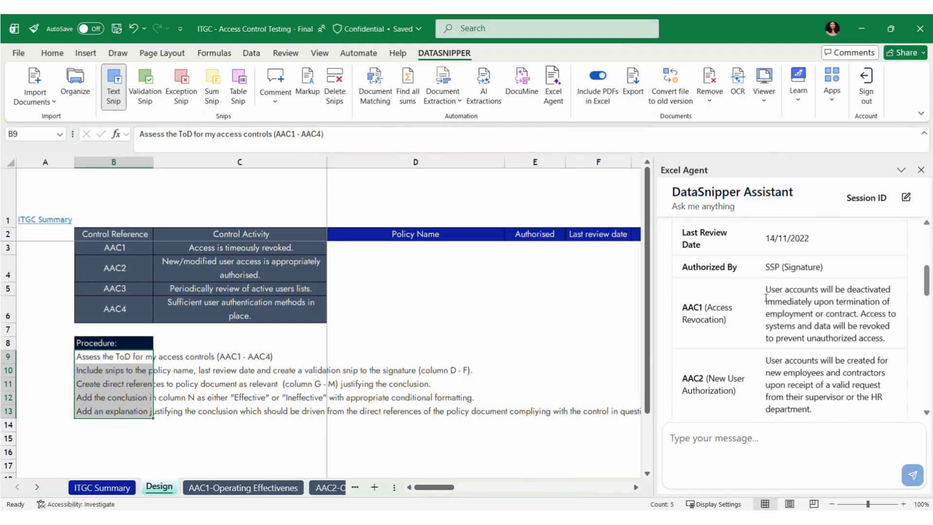
scroll(772, 315, "down", 2)
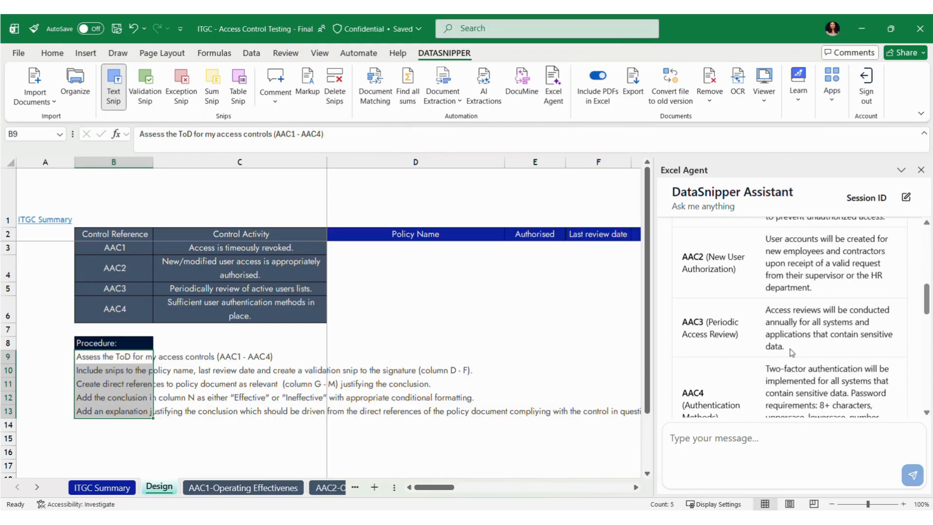
scroll(792, 351, "down", 2)
scroll(791, 351, "down", 5)
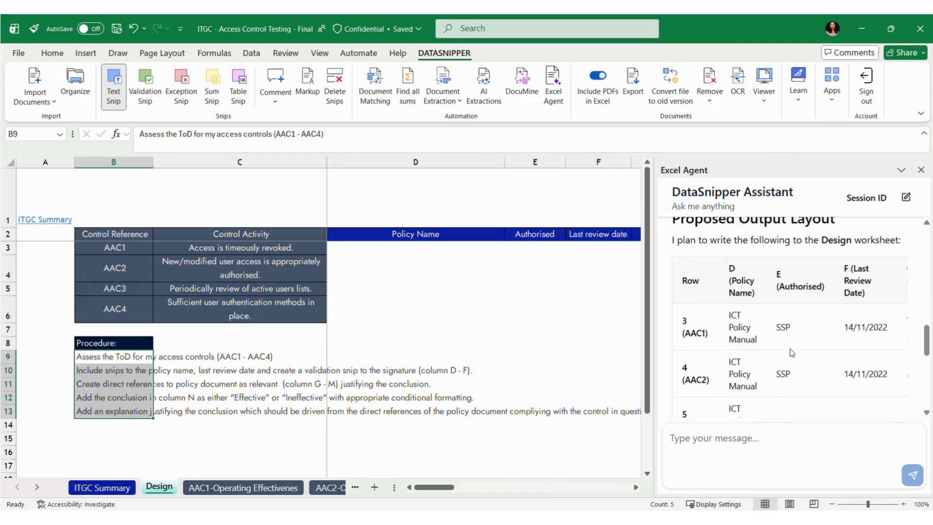
scroll(834, 338, "down", 3)
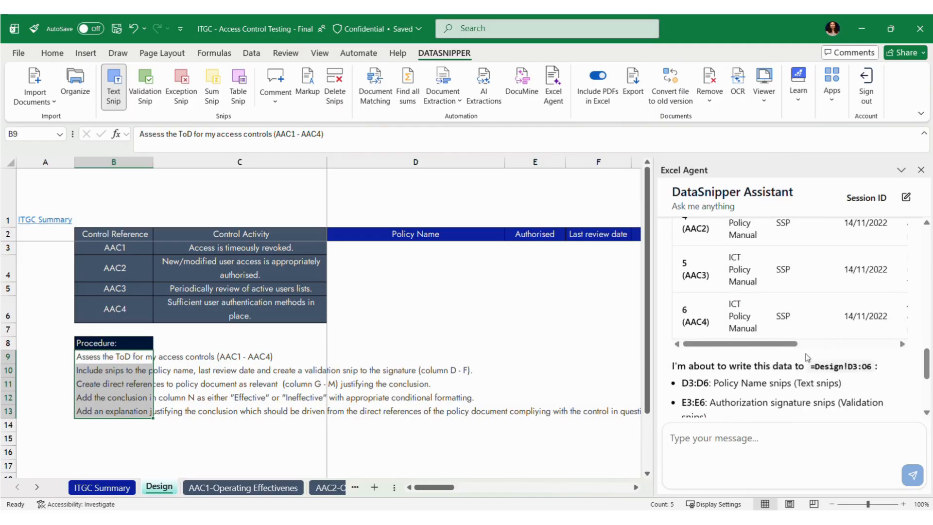
left_click_drag(788, 344, 892, 345)
scroll(892, 345, "up", 3)
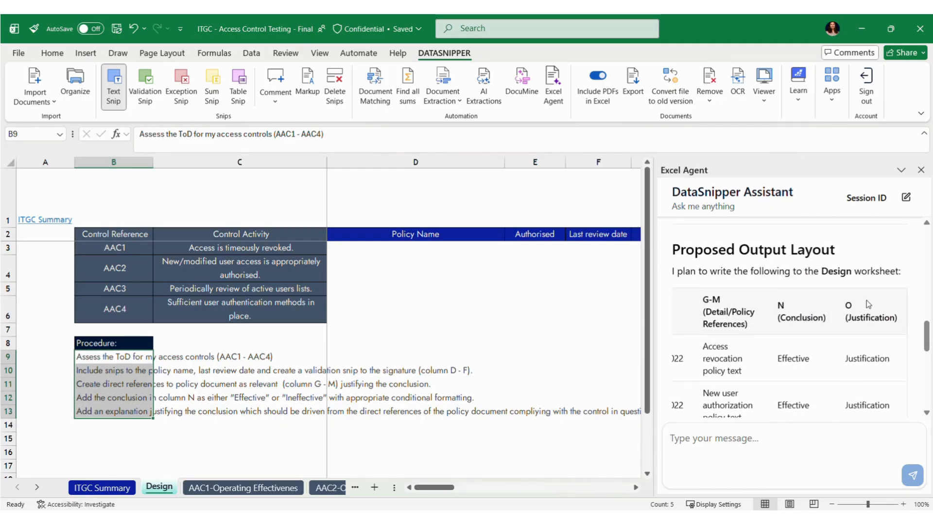
scroll(868, 346, "down", 5)
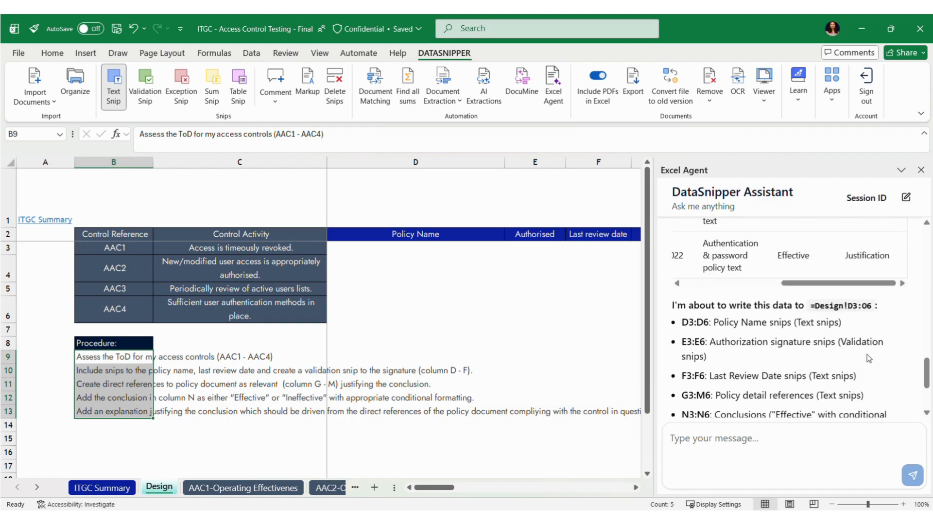
scroll(869, 358, "down", 1)
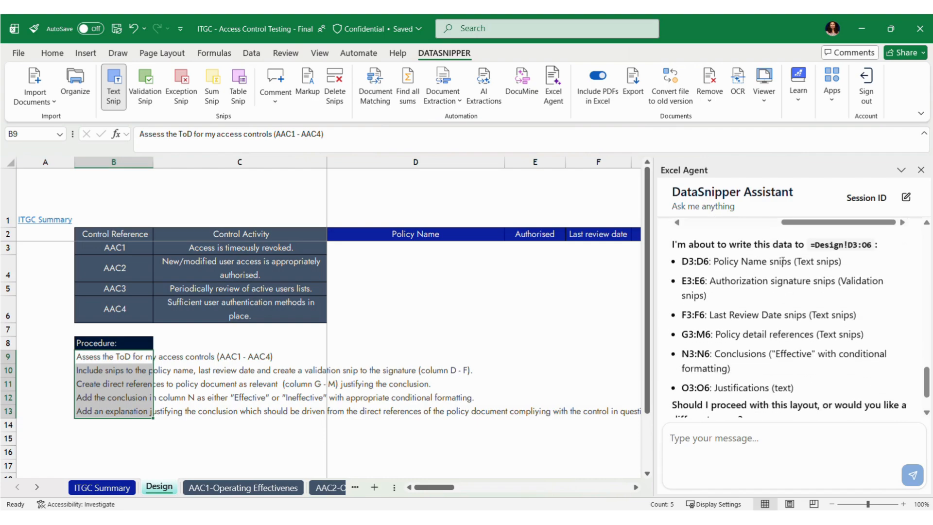
Approve the agent's proposed output layout by replying "Yes".
scroll(796, 331, "down", 1)
left_click(782, 445)
type("Yes")
key("Return")
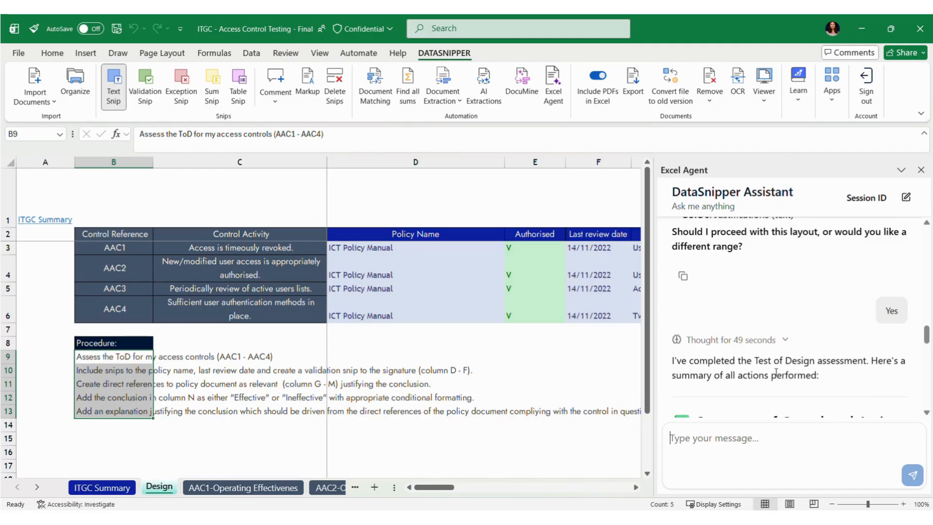
Review the agent's summary of the snips and conclusions it wrote, and close the Excel Agent pane.
scroll(774, 357, "down", 5)
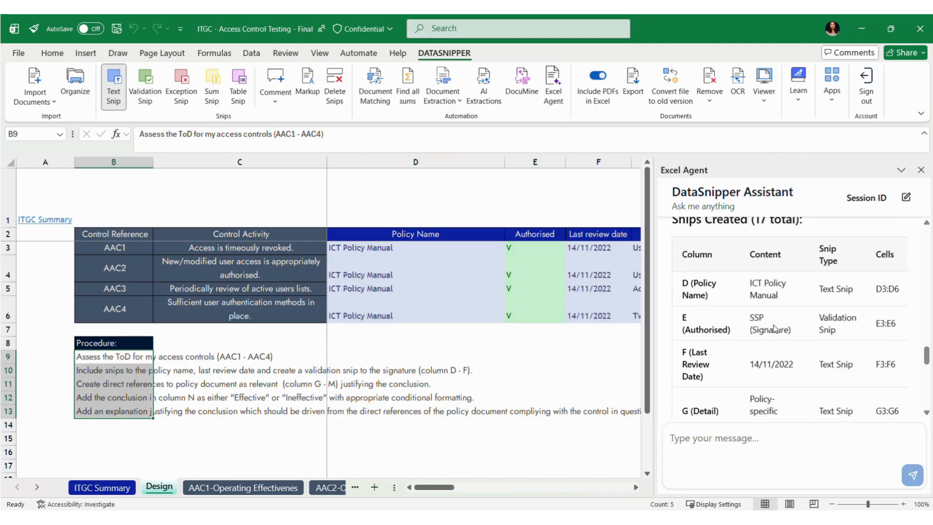
scroll(774, 325, "down", 3)
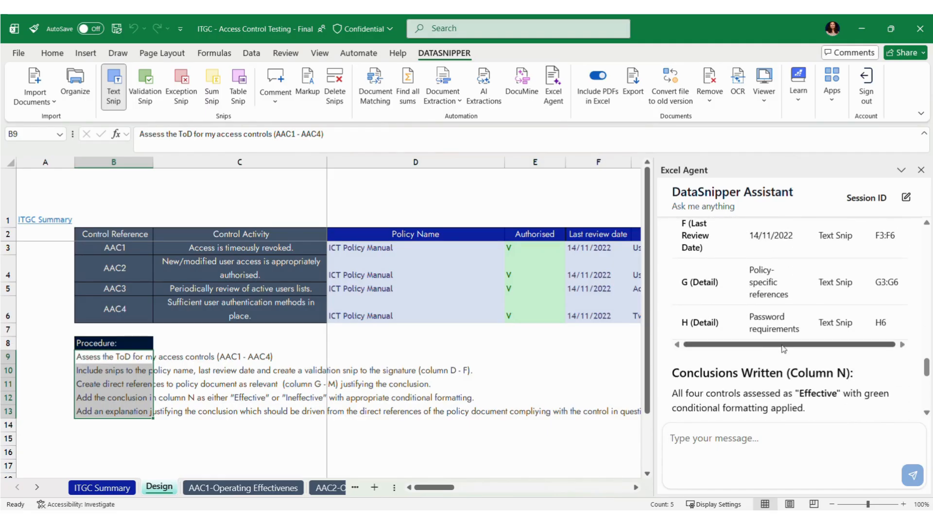
scroll(797, 346, "up", 2)
scroll(821, 347, "down", 6)
left_click(670, 437)
left_click(921, 170)
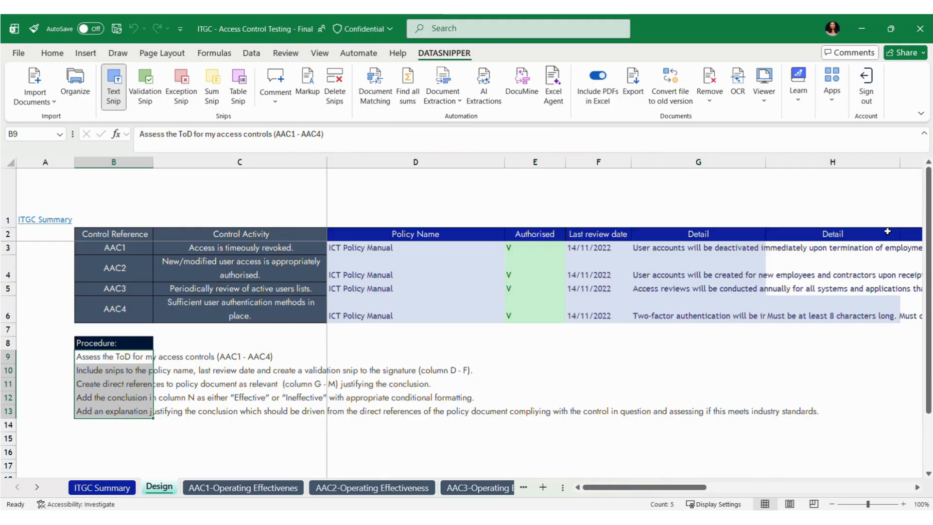
Trace the AAC1 Authorised and Last review date snips in E3 and F3 to their source in the policy manual.
left_click(532, 250)
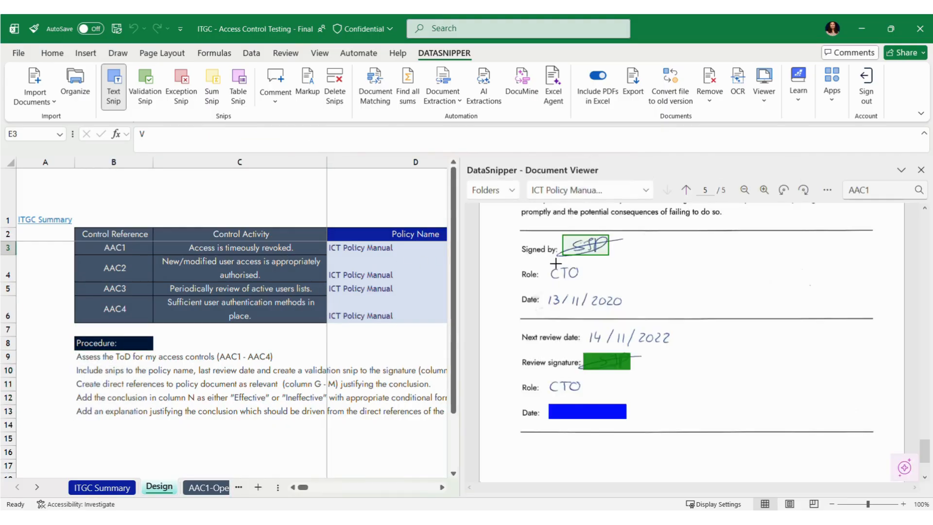
left_click(442, 486)
left_click_drag(458, 335, 579, 338)
left_click(430, 249)
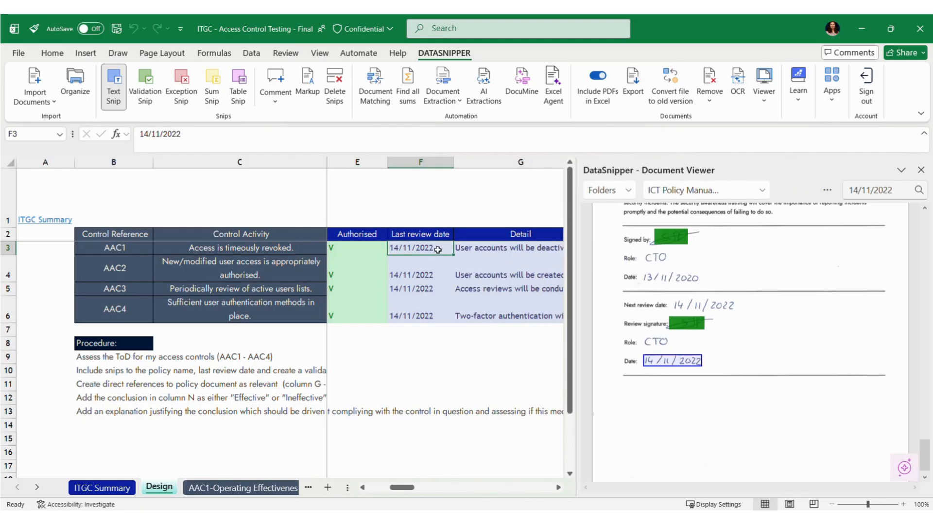
Trace the Detail snips in G3:G6 for AAC1 to AAC4 to the referenced policy passages.
left_click(479, 250)
left_click(483, 272)
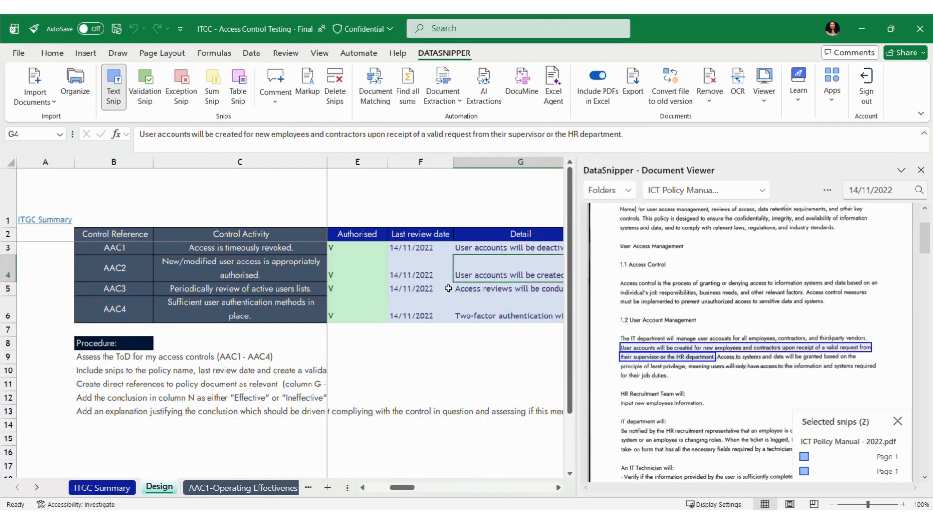
left_click(475, 290)
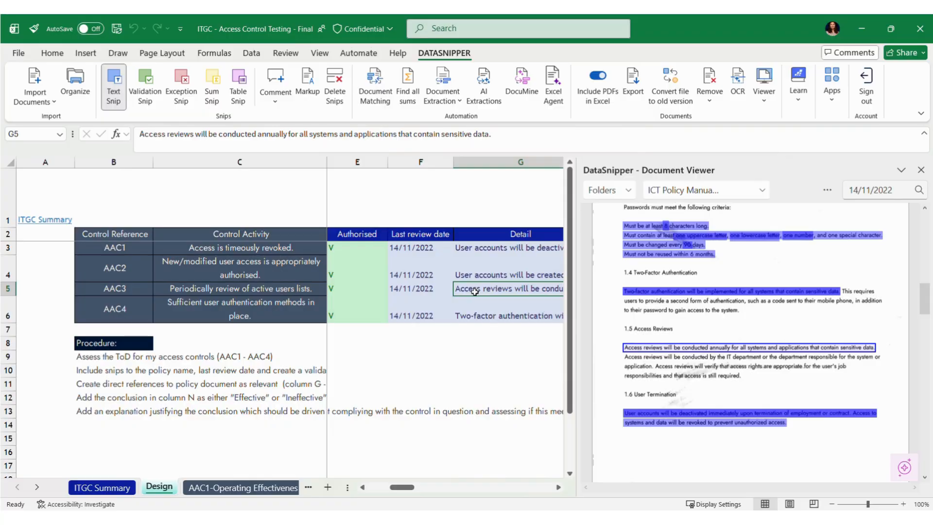
left_click(477, 311)
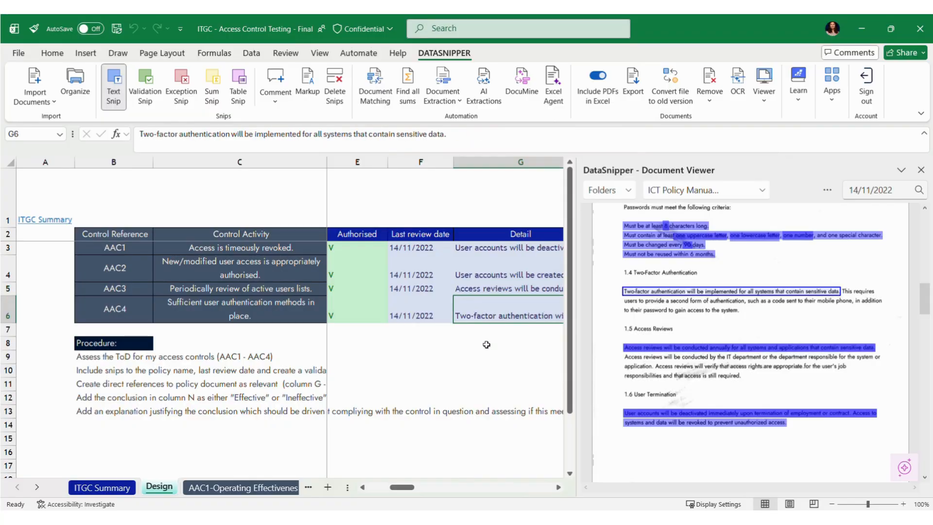
Check the TOD Conclusion in N3:N6 for each of the four access controls.
left_click(558, 487)
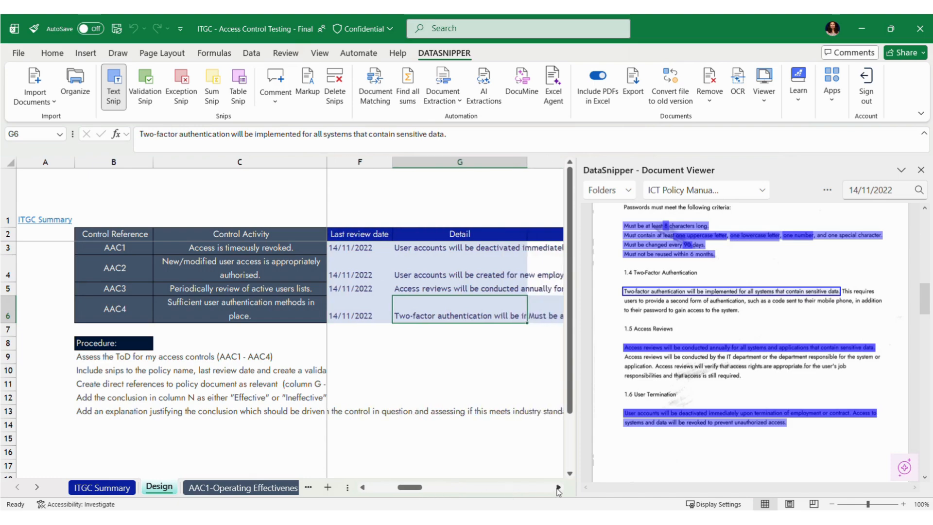
left_click(558, 487)
left_click(558, 486)
left_click(558, 487)
left_click(558, 487)
left_click(559, 487)
left_click(558, 487)
left_click(559, 487)
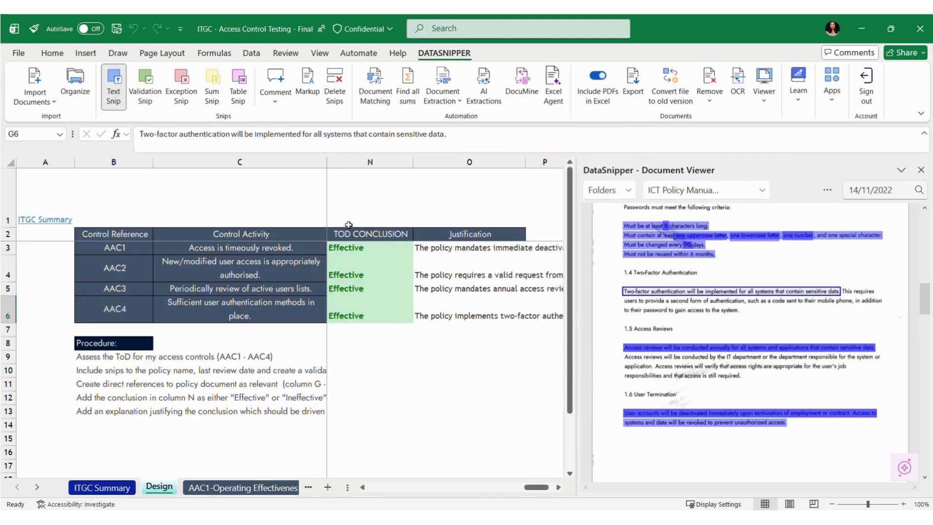
left_click(348, 246)
left_click(350, 274)
left_click(351, 288)
left_click(352, 313)
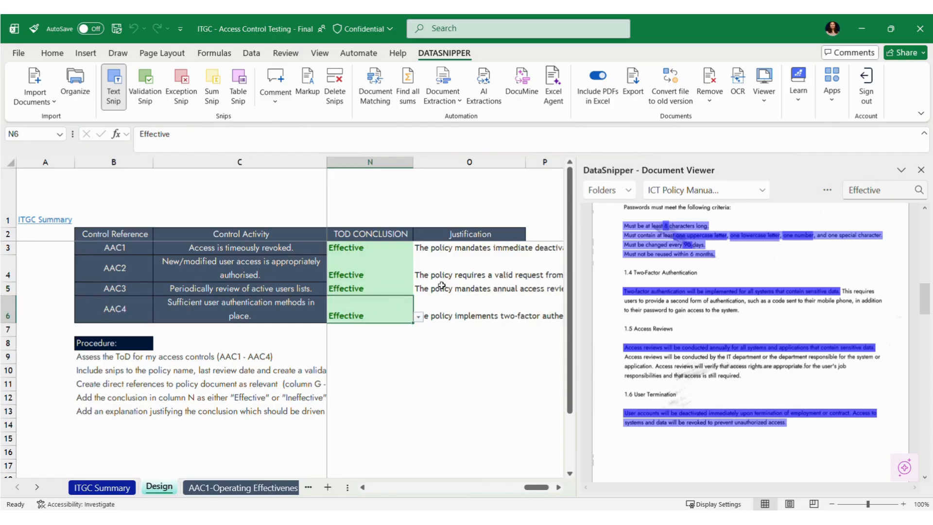
Read the full Justification text in O3:O6 for AAC1 to AAC4.
left_click(446, 247)
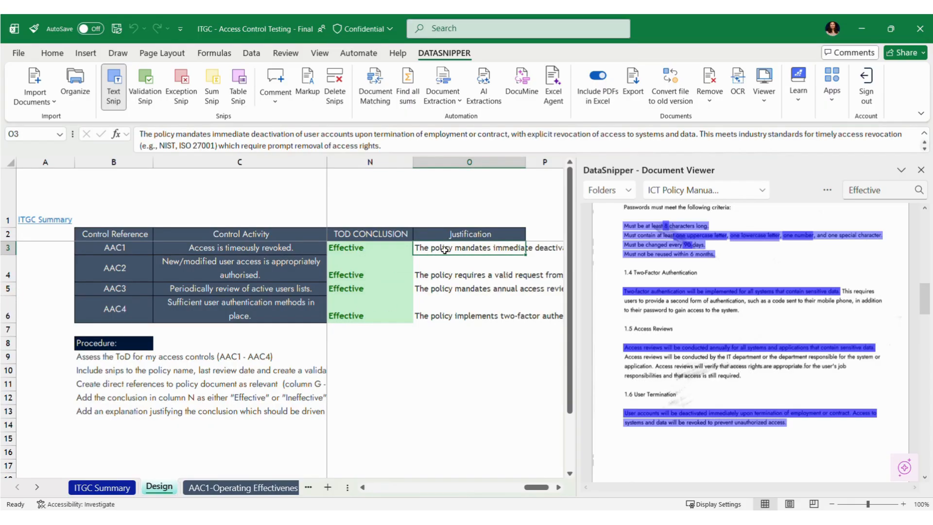
left_click(442, 269)
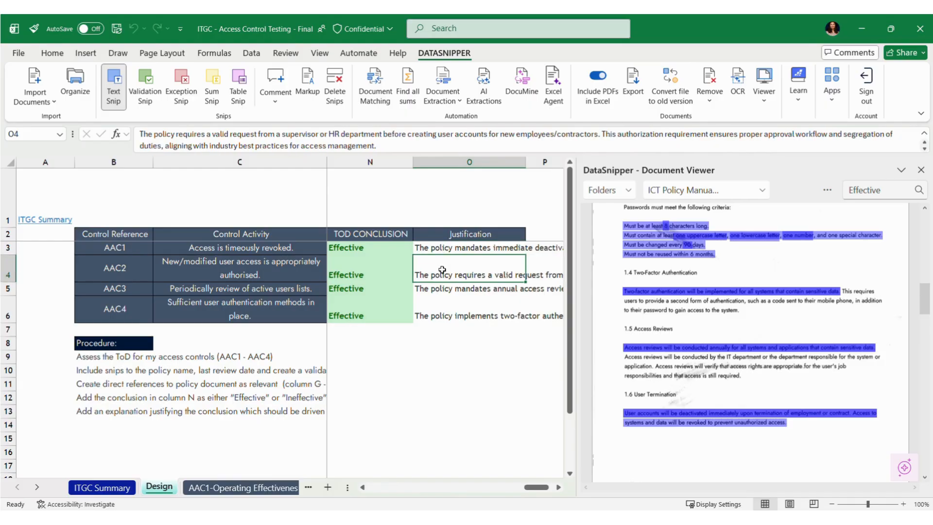
left_click(445, 290)
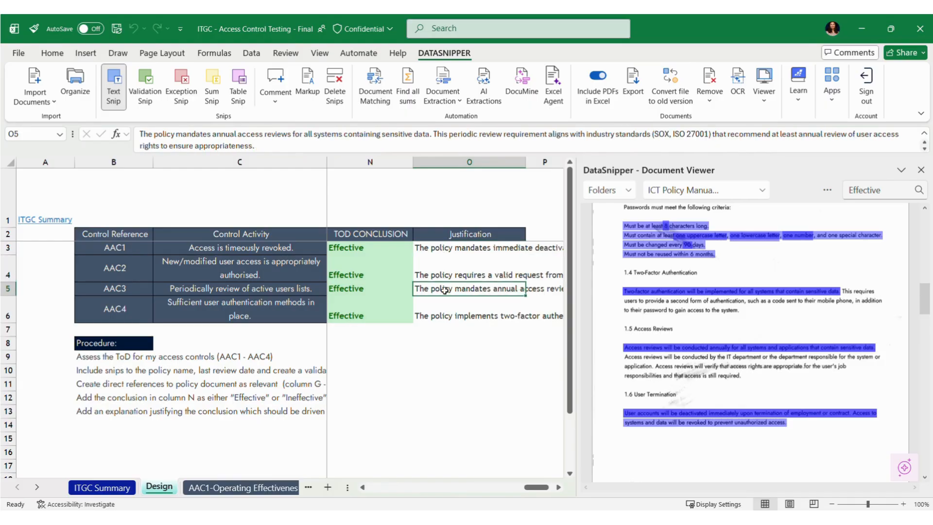
left_click(444, 312)
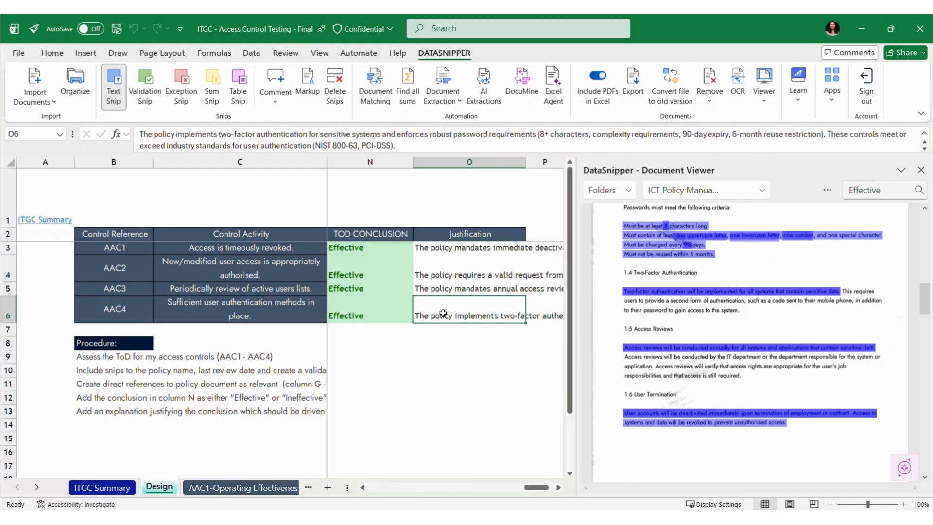
Compare the explanation requirement in procedure cell B13 with the AAC3 and AAC2 justifications.
left_click(92, 411)
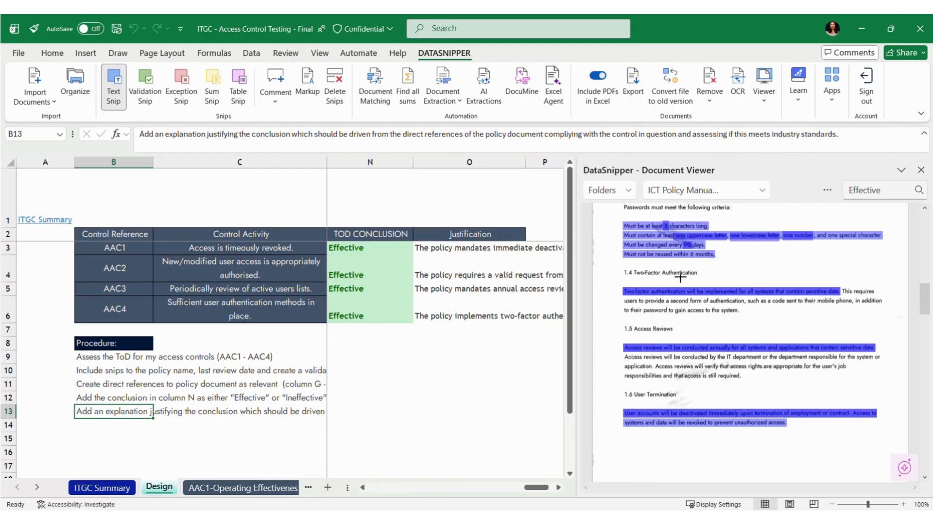
left_click(449, 287)
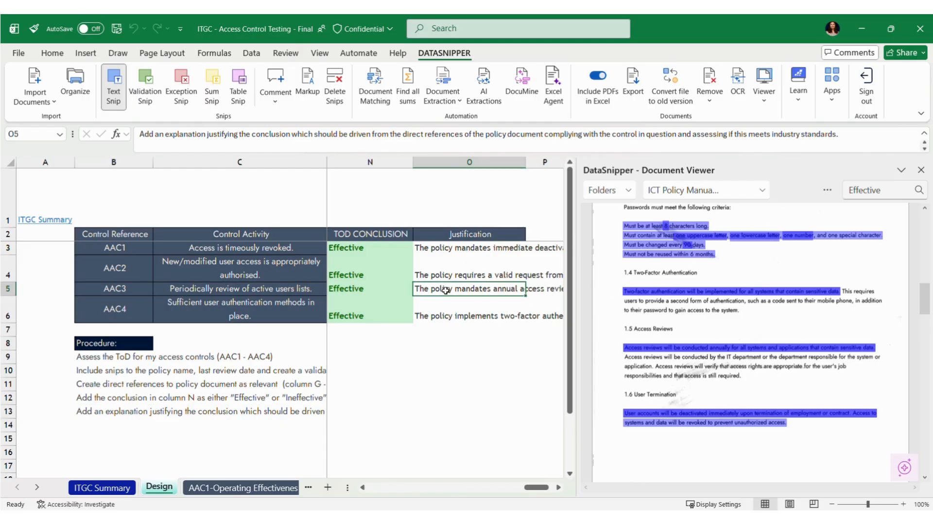
left_click(447, 275)
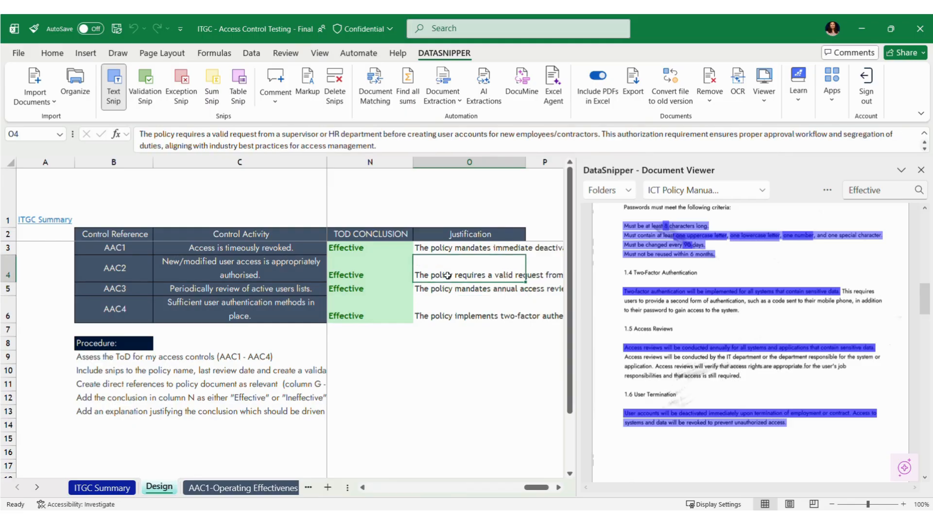
Close the document viewer and return to the Policy Name columns of the Design table.
left_click(921, 170)
left_click_drag(820, 487, 563, 472)
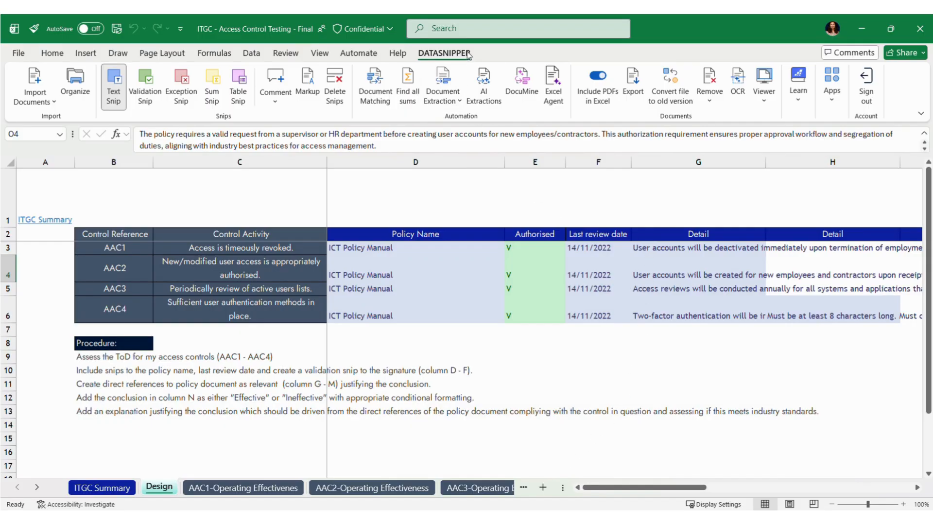
left_click(424, 30)
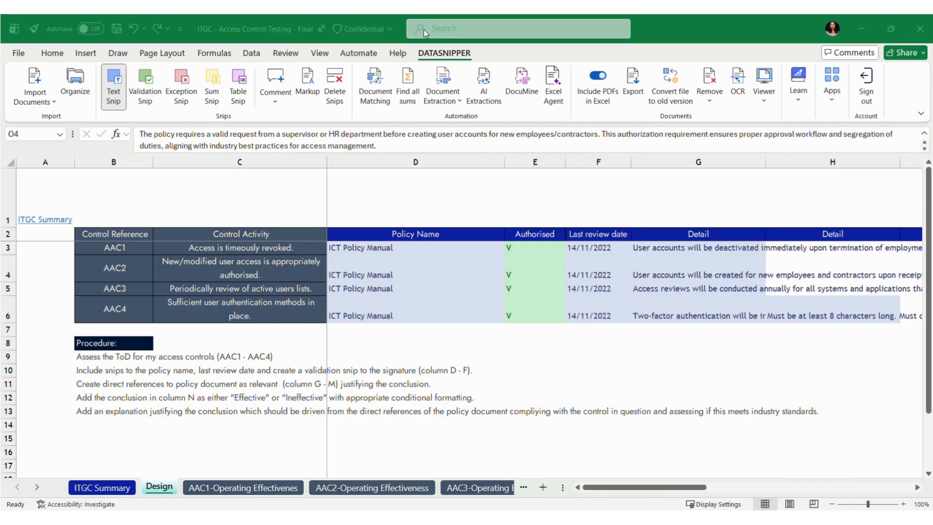